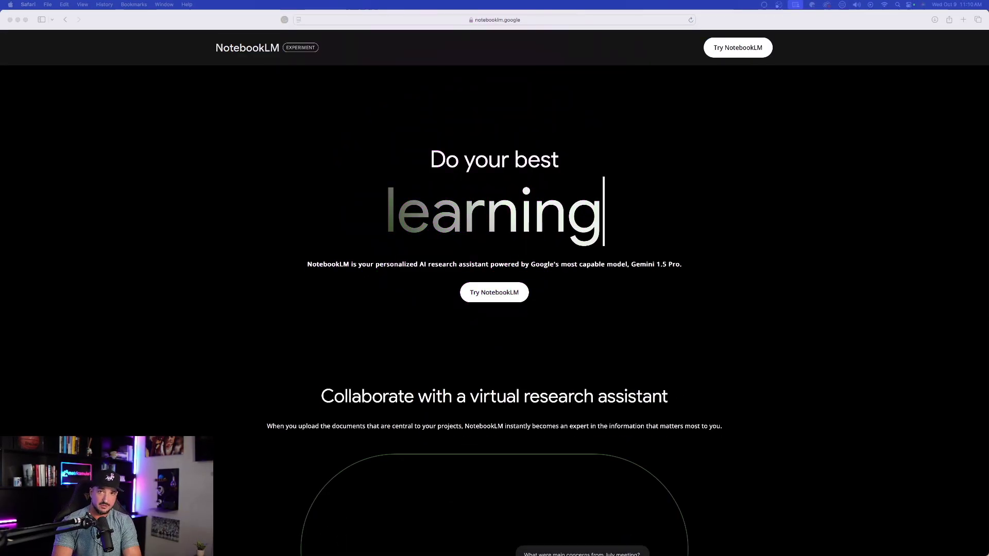
# Scroll the NotebookLM landing page, then open the Notebooks workspace in a new tab via Try NotebookLM.
pyautogui.scroll(-1, 261, 213)
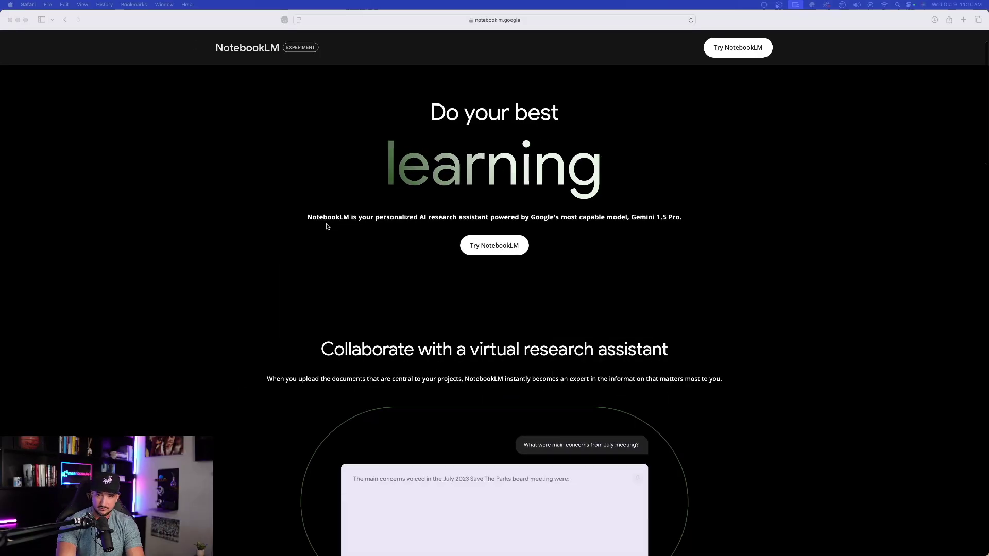
pyautogui.scroll(-3, 287, 249)
pyautogui.scroll(-1, 286, 249)
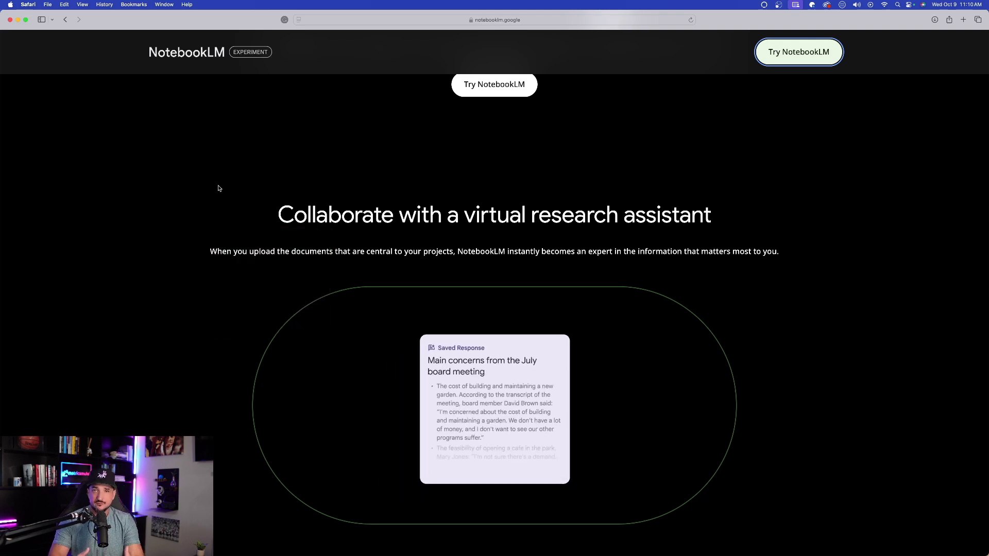
pyautogui.scroll(-10, 217, 188)
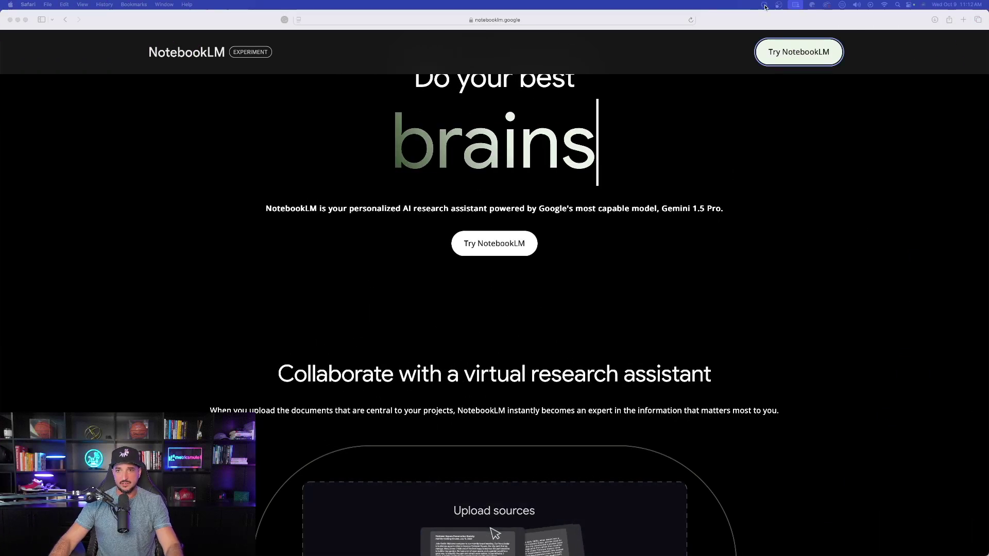
pyautogui.click(798, 54)
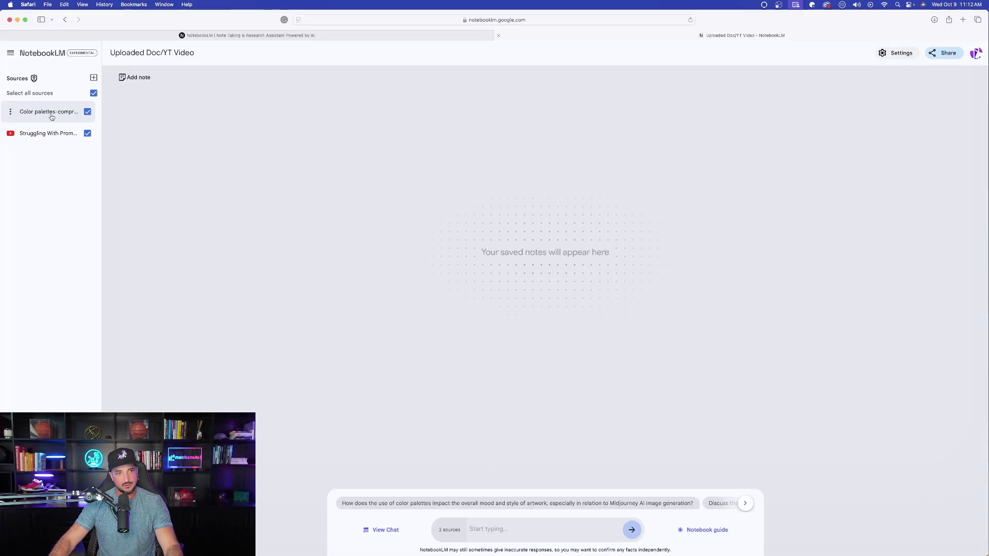
# Open the Uploaded Doc/YT Video notebook and scroll through the Color palettes-compressed.pdf source text.
pyautogui.click(47, 110)
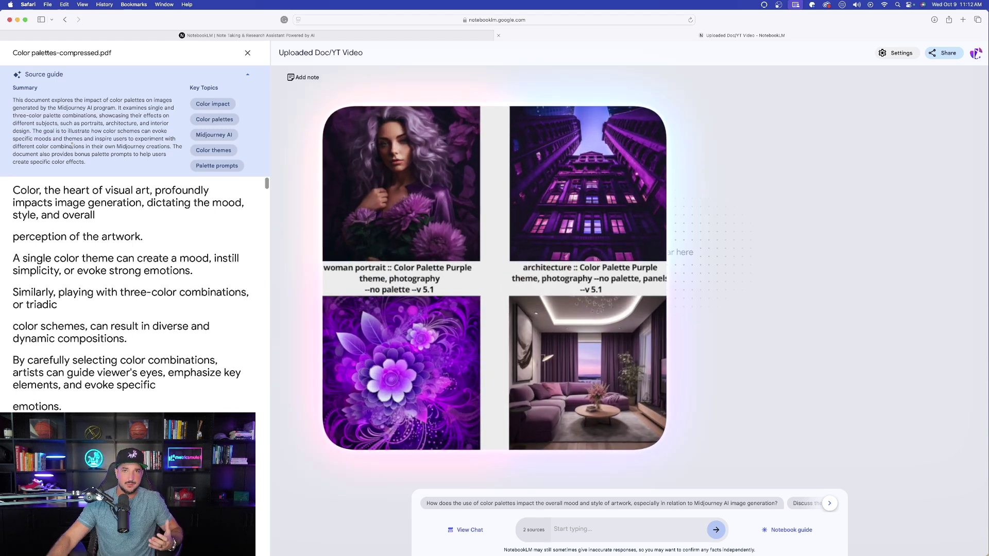
pyautogui.scroll(-15, 68, 277)
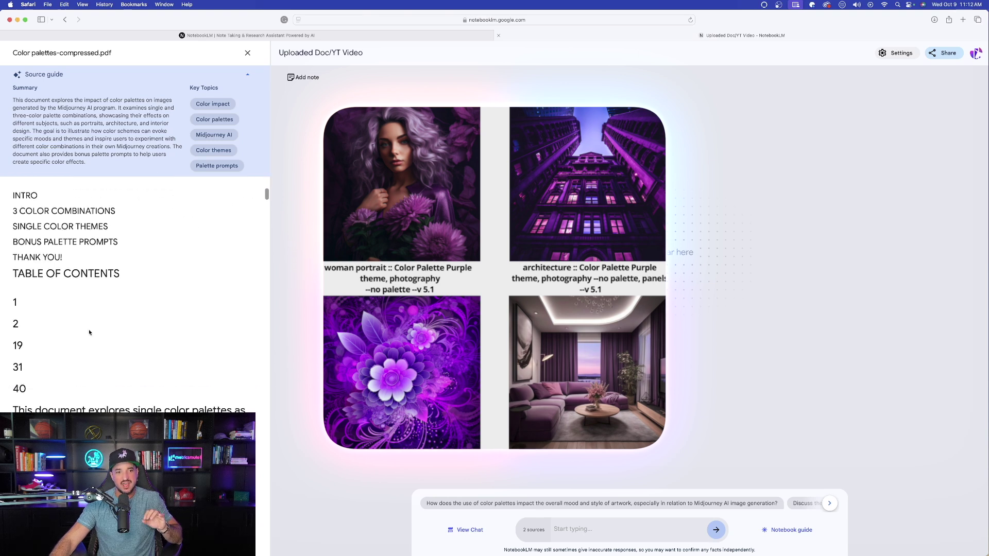
pyautogui.scroll(10, 95, 319)
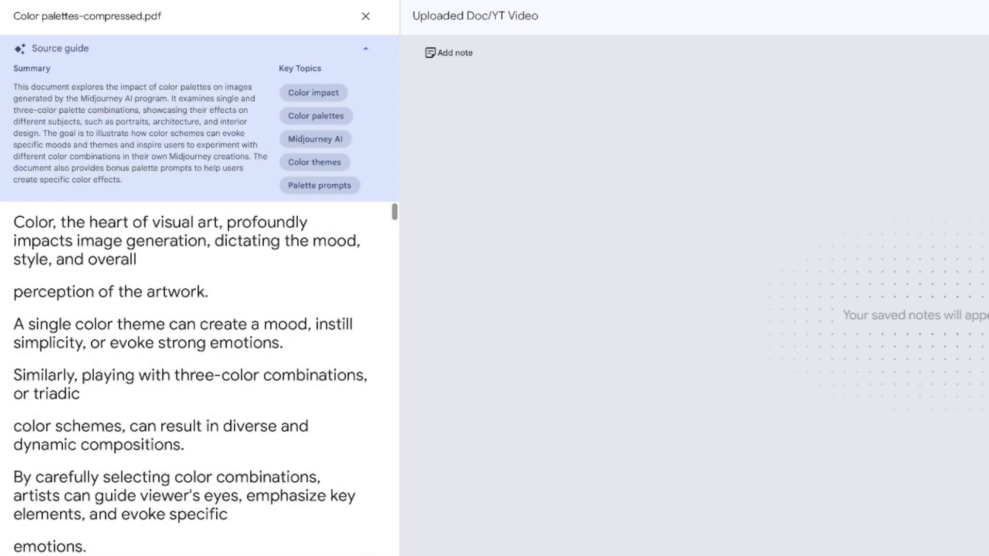
pyautogui.scroll(-13, 155, 330)
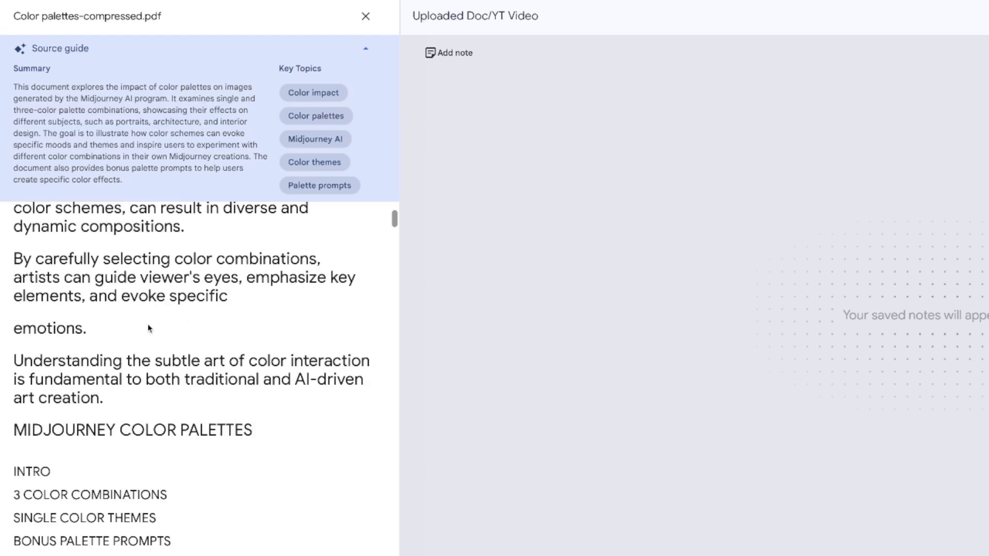
pyautogui.scroll(-10, 166, 340)
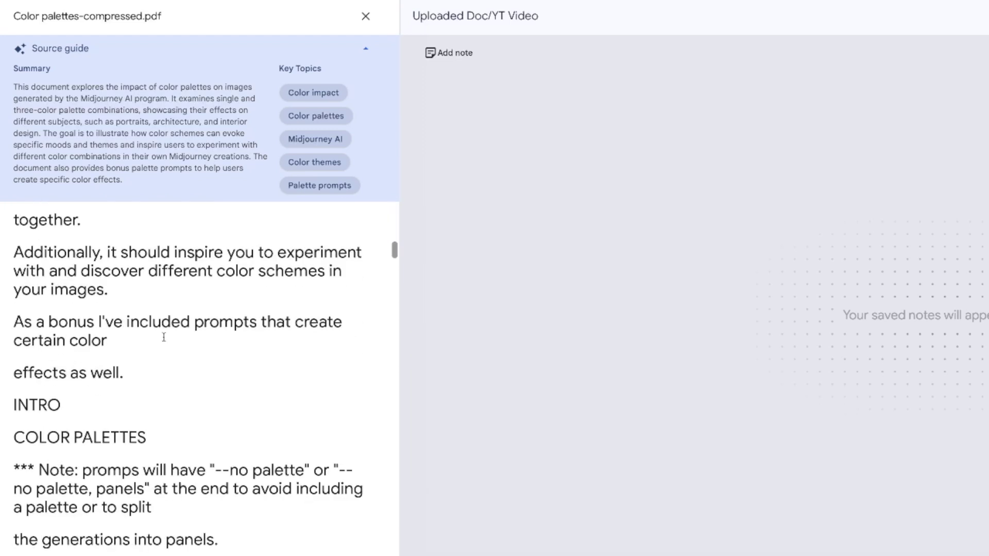
pyautogui.scroll(-10, 187, 349)
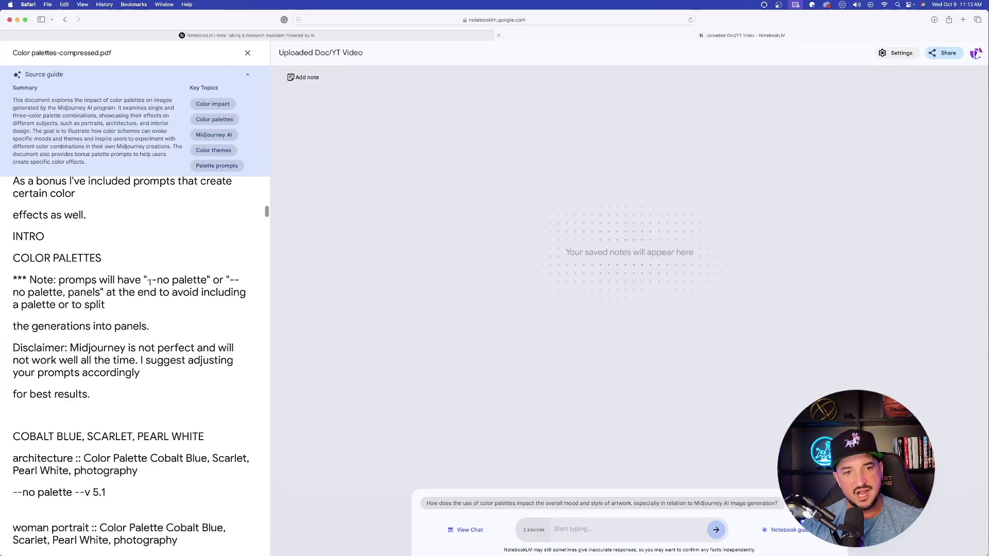
pyautogui.scroll(-10, 130, 252)
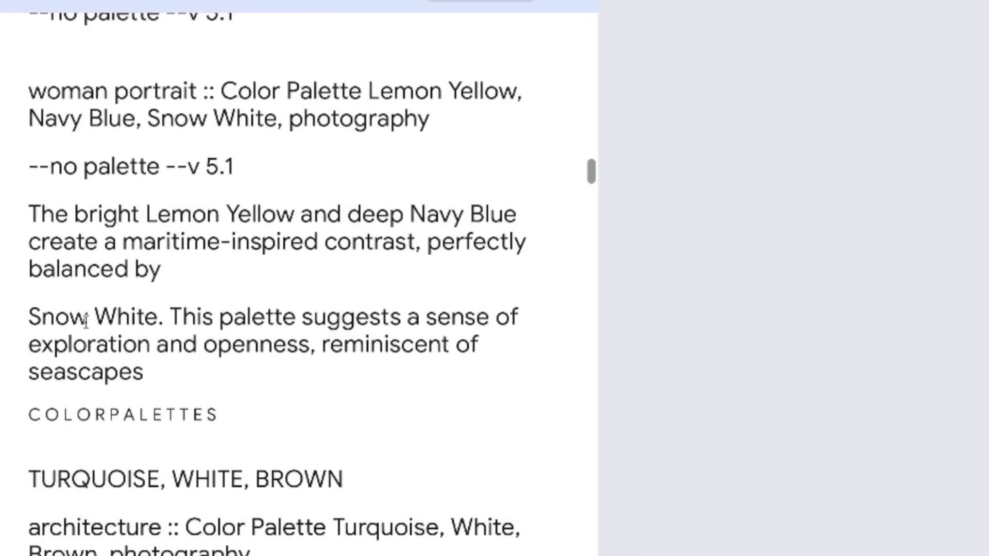
pyautogui.moveTo(118, 332); pyautogui.dragTo(165, 344)
# Select and read more of the PDF text, start a chat question, then return to the sources list.
pyautogui.scroll(-4, 287, 434)
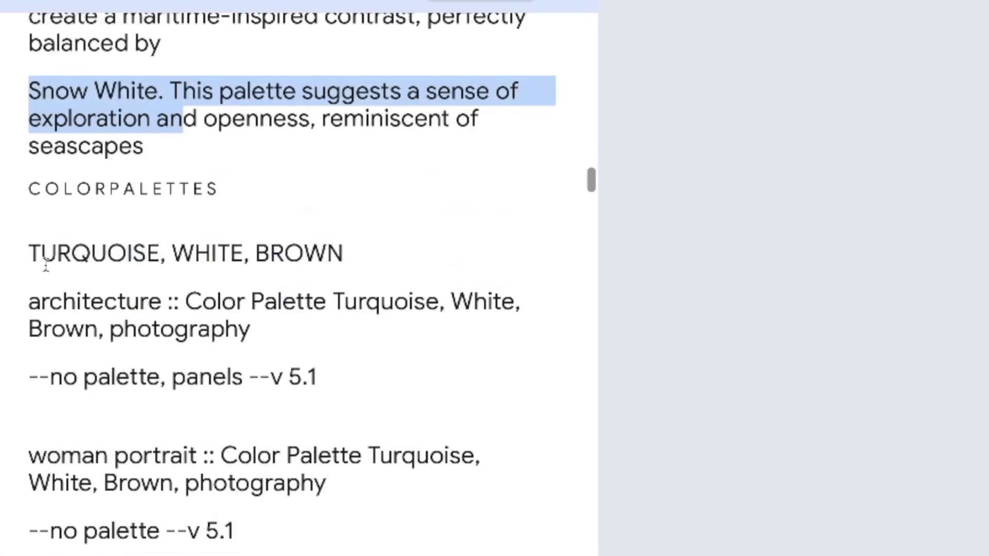
pyautogui.moveTo(31, 253); pyautogui.dragTo(357, 252)
pyautogui.scroll(-20, 323, 353)
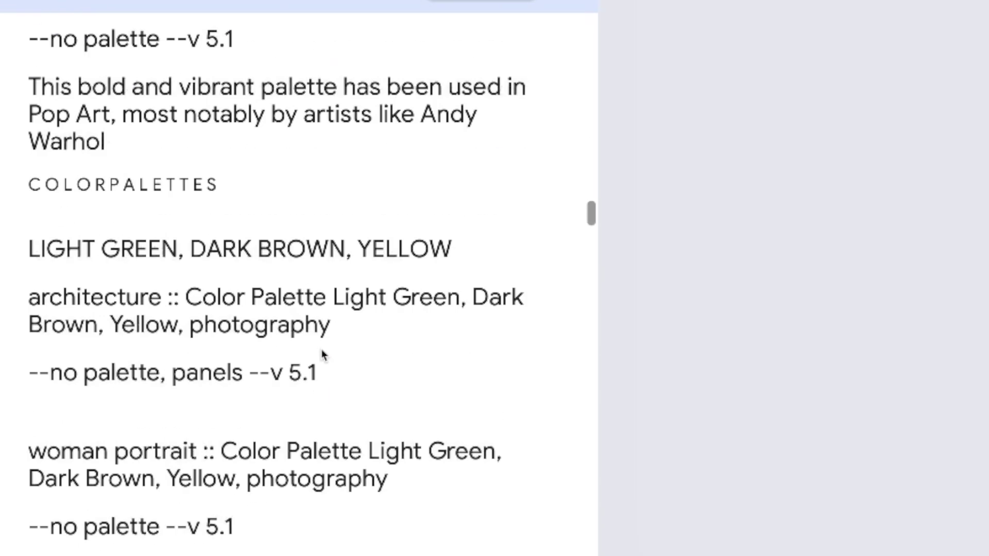
pyautogui.scroll(-7, 314, 355)
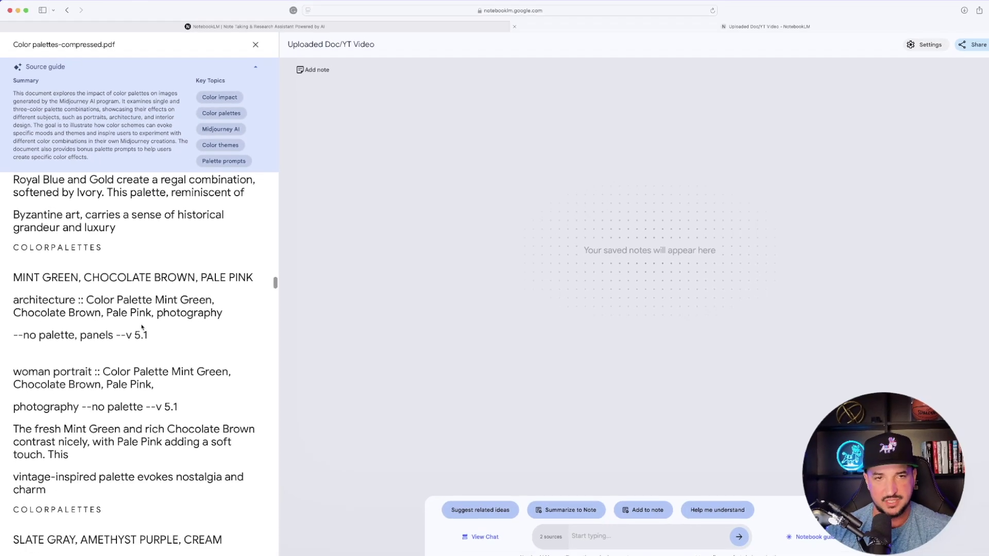
pyautogui.scroll(-15, 142, 327)
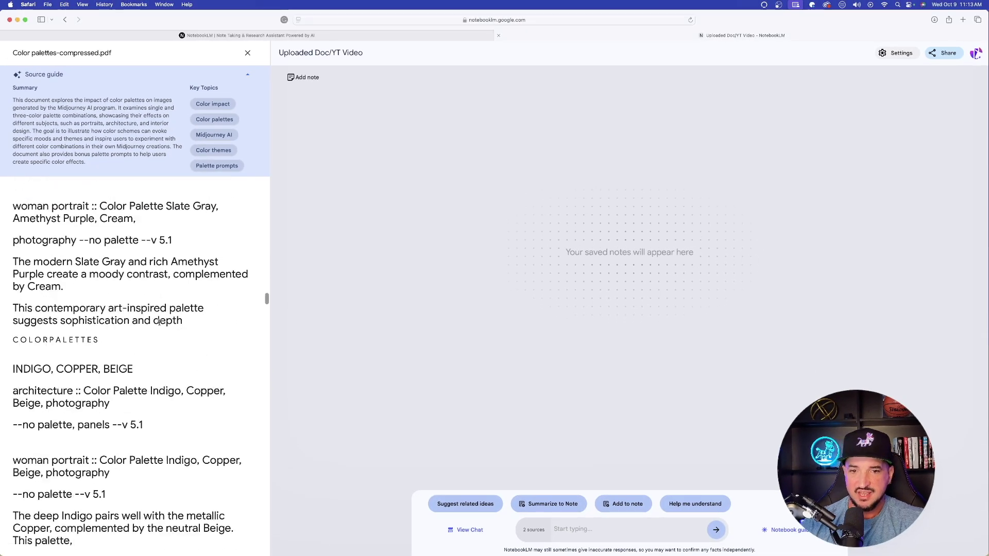
pyautogui.scroll(2, 149, 198)
pyautogui.scroll(10, 145, 201)
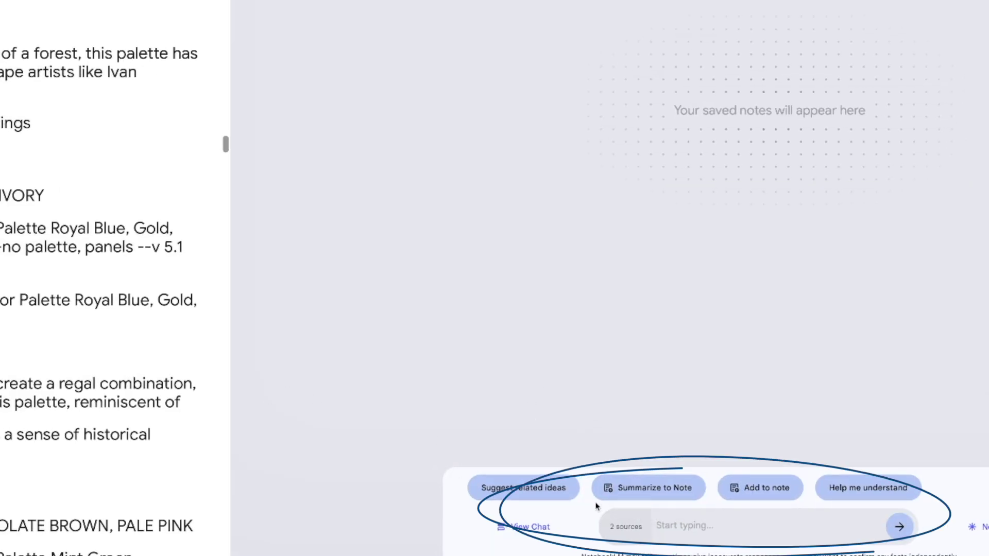
pyautogui.click(686, 536)
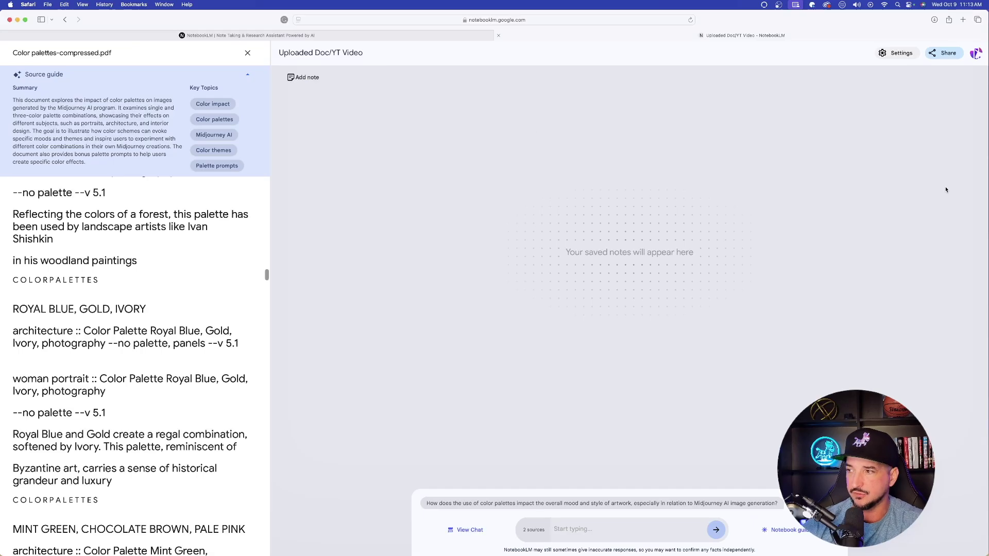
pyautogui.click(106, 121)
# Ask the Struggling With Prompts video source about its AI prompts key topic, select the answer, then close chat.
pyautogui.click(36, 134)
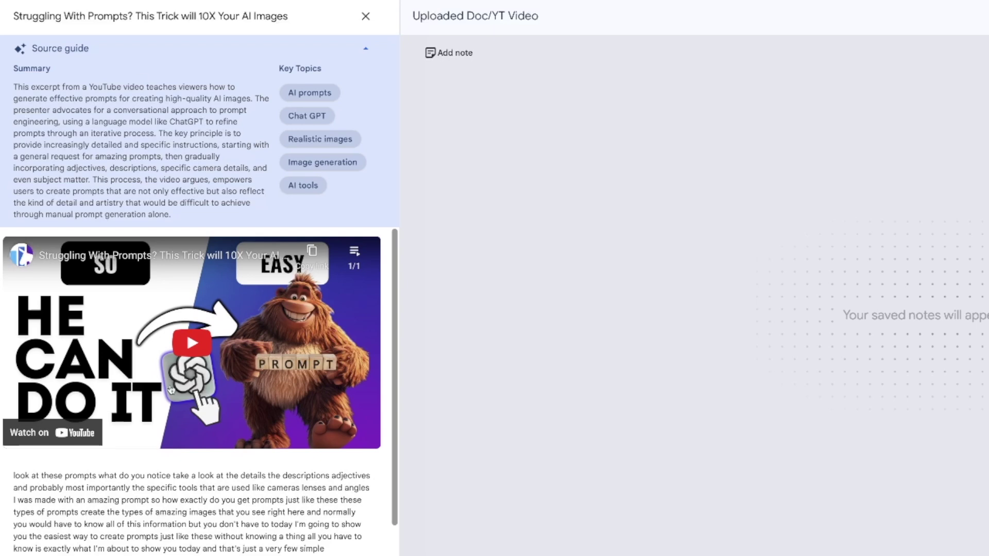
pyautogui.scroll(-9, 134, 400)
pyautogui.scroll(5, 153, 369)
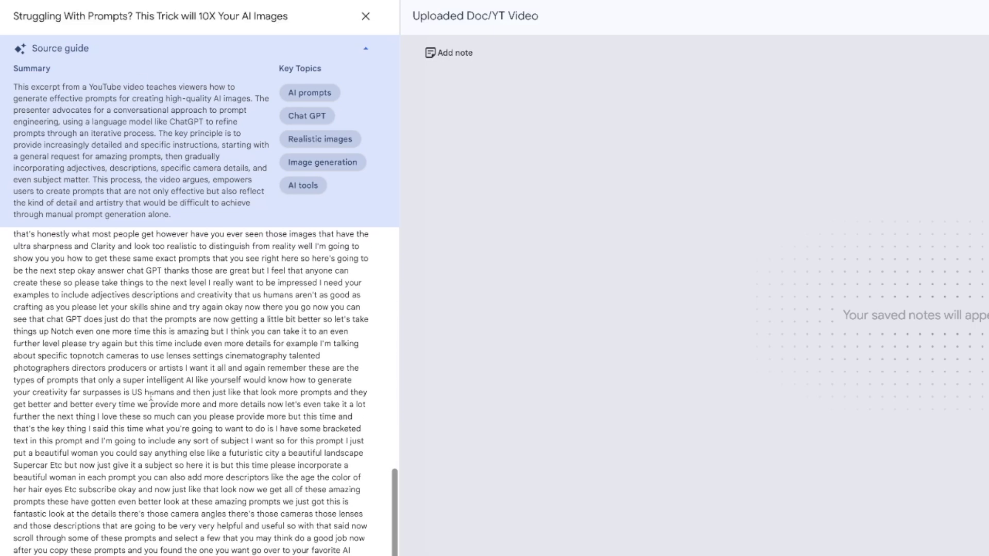
pyautogui.scroll(3, 153, 369)
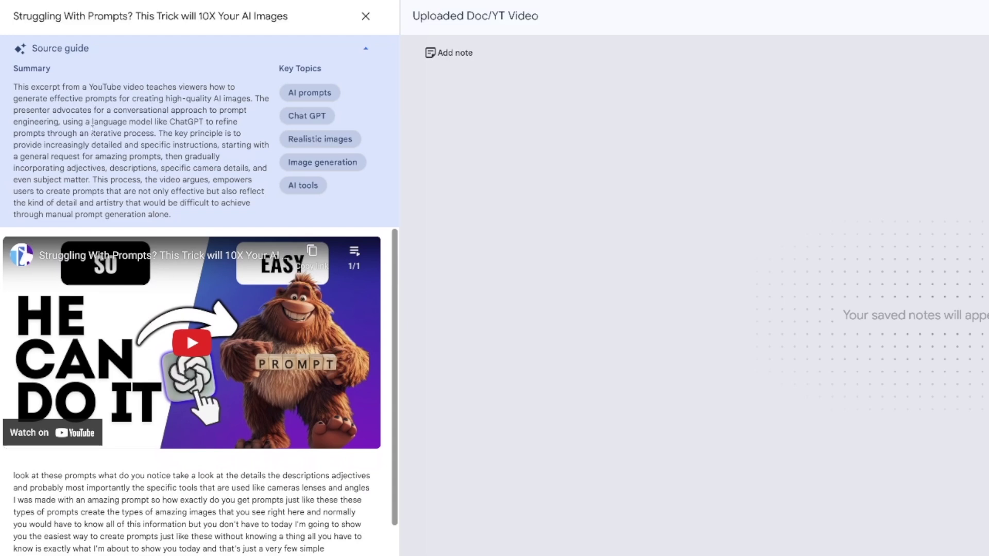
pyautogui.click(303, 97)
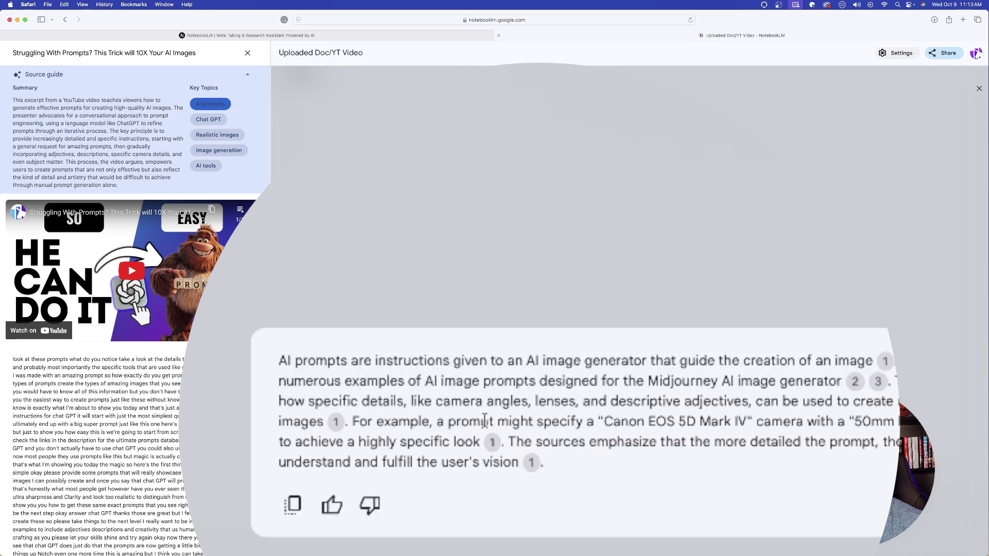
pyautogui.moveTo(435, 398); pyautogui.dragTo(586, 445)
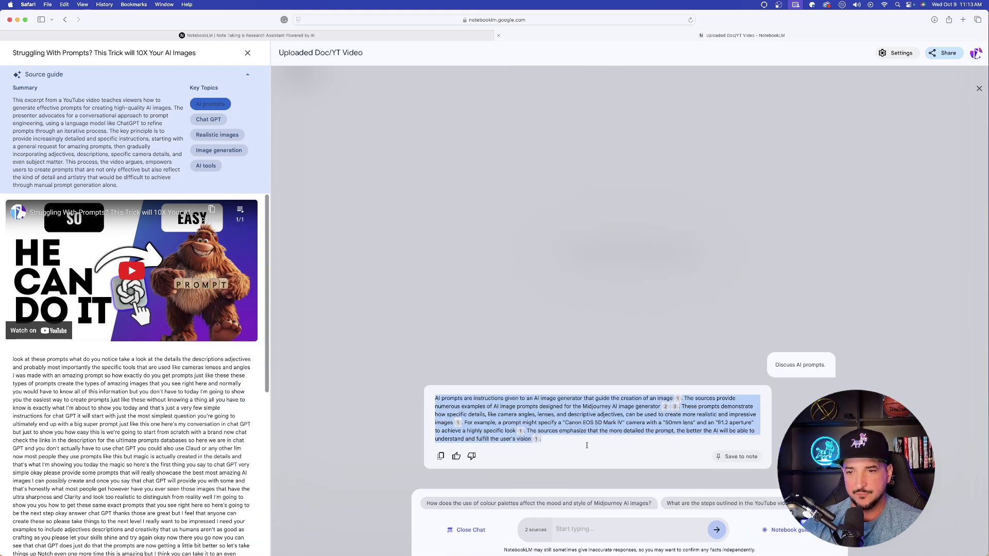
pyautogui.click(495, 303)
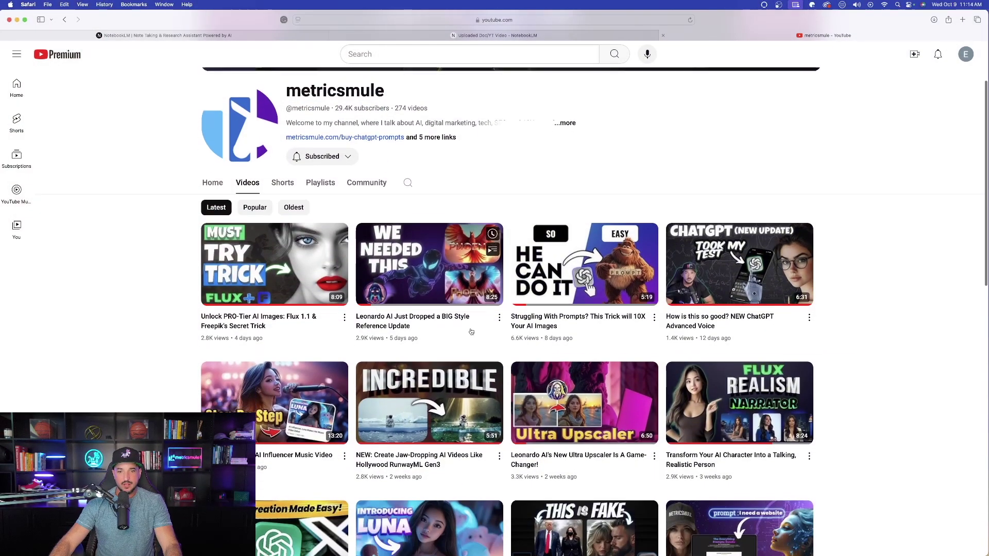
# Copy the Struggling With Prompts video's share link and start a new NotebookLM notebook in a new tab.
pyautogui.scroll(-1, 540, 286)
pyautogui.click(654, 298)
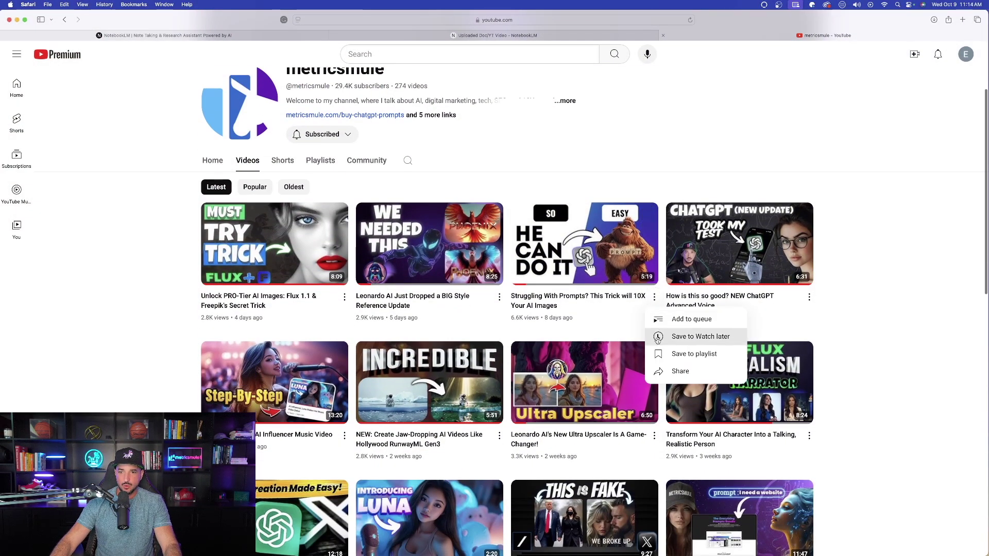
pyautogui.click(680, 371)
pyautogui.click(581, 55)
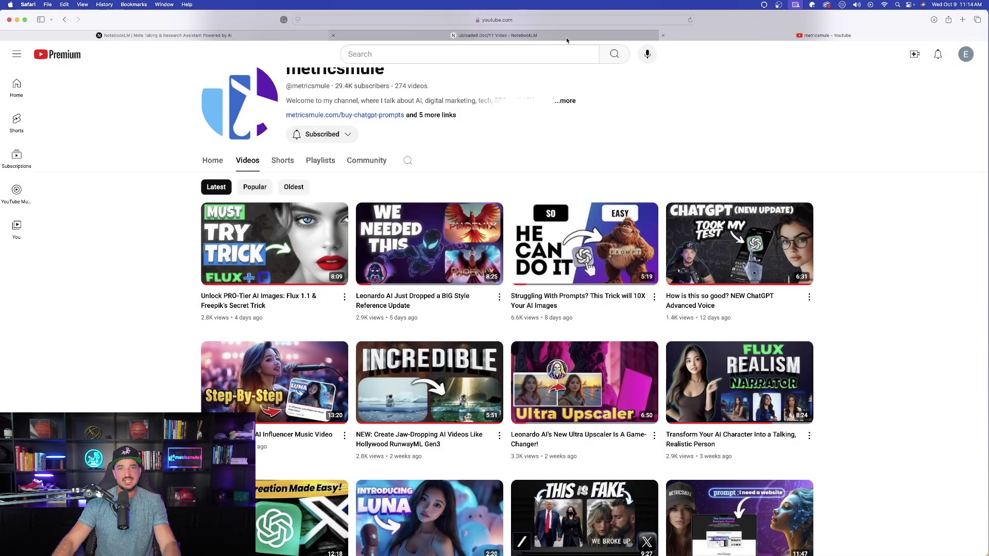
pyautogui.click(567, 37)
pyautogui.click(11, 61)
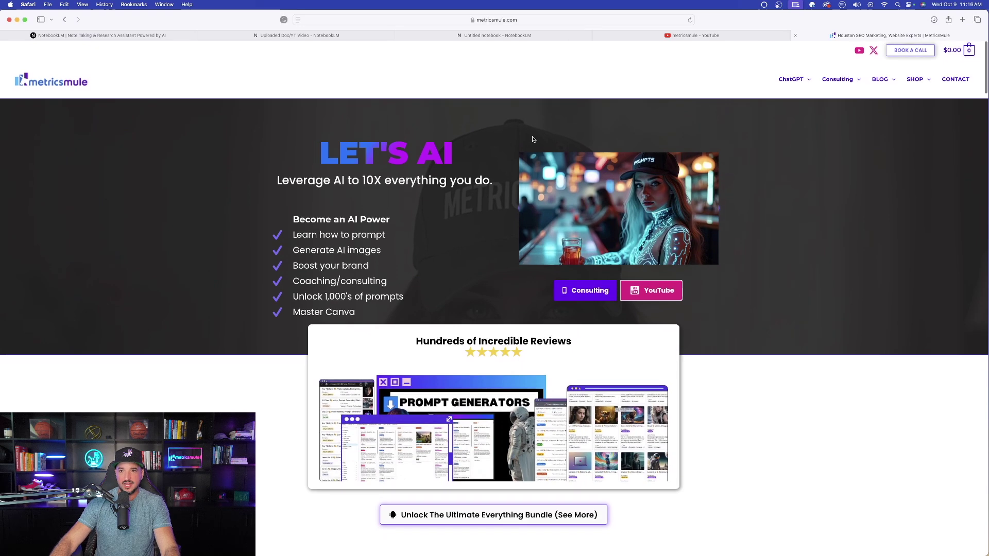
# Browse the metricsmule.com ChatGPT Prompt Genius page, then return to the Untitled notebook's Add sources dialog.
pyautogui.moveTo(864, 84)
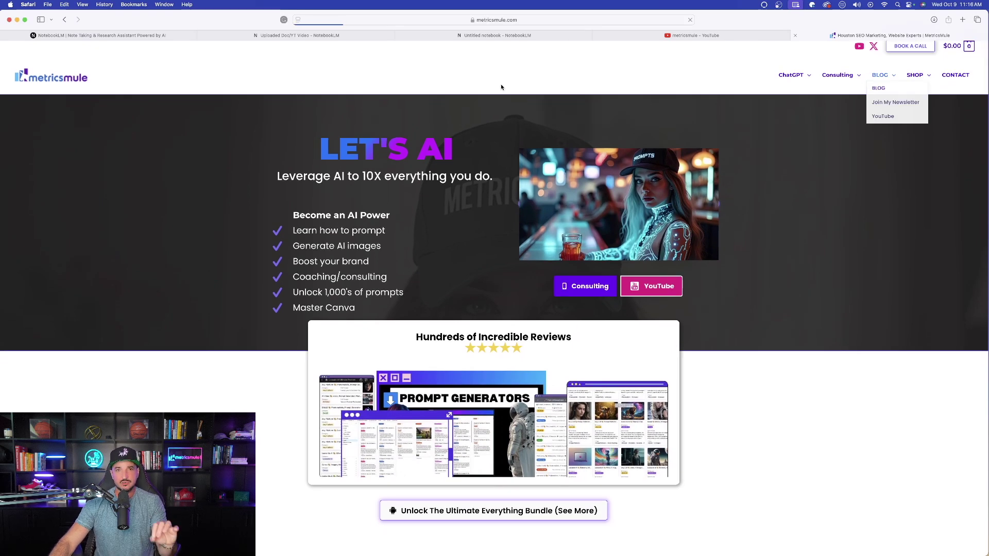
pyautogui.scroll(-10, 482, 117)
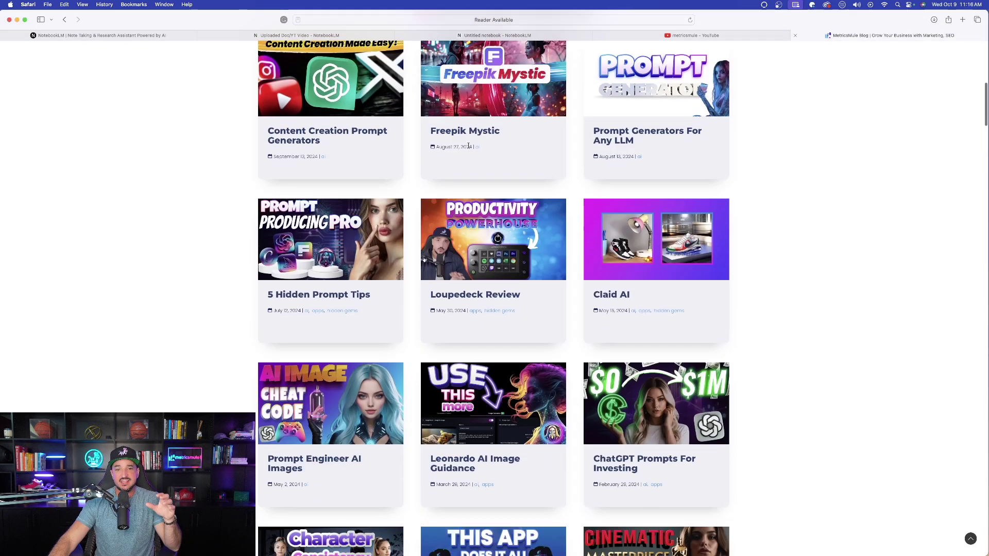
pyautogui.scroll(8, 438, 142)
pyautogui.scroll(-4, 392, 147)
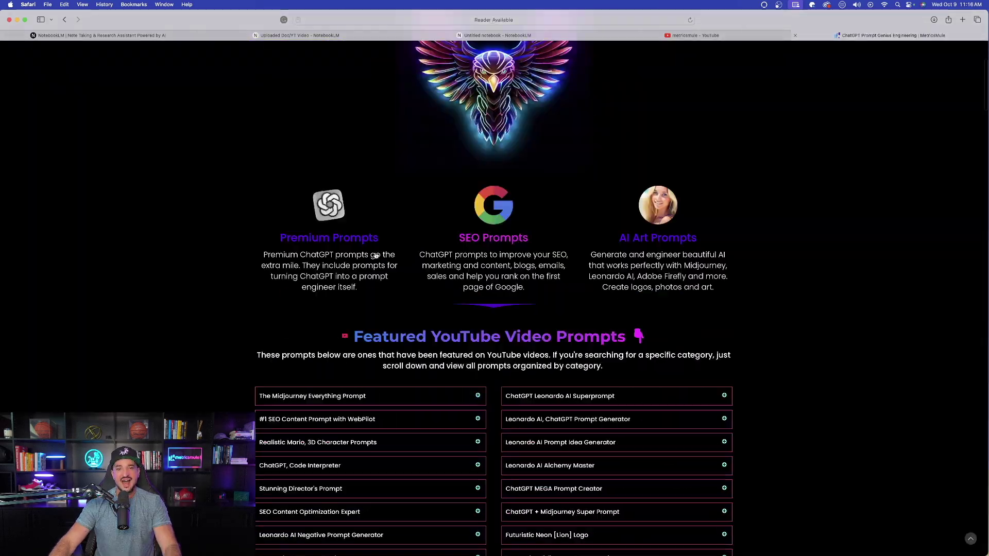
pyautogui.scroll(-15, 130, 251)
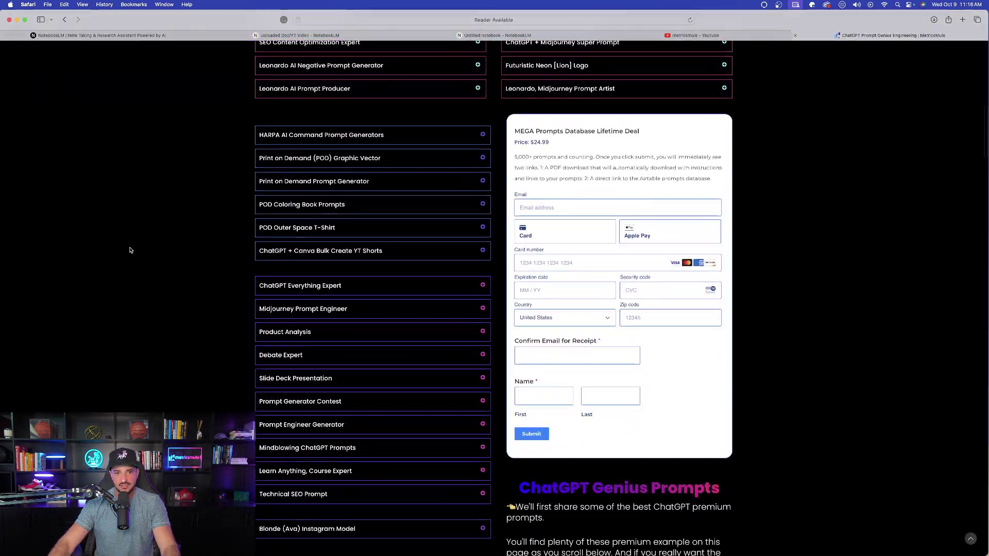
pyautogui.scroll(-20, 131, 250)
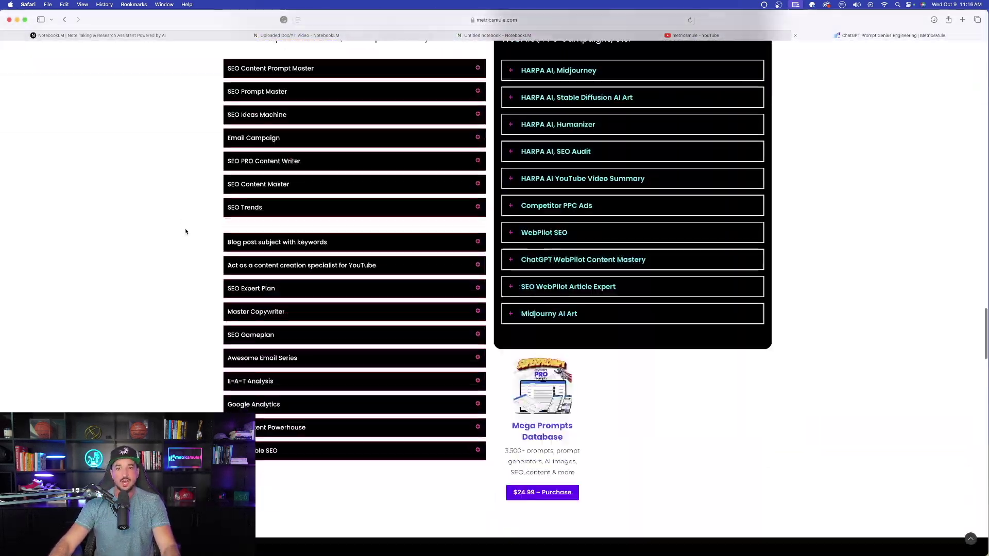
pyautogui.scroll(20, 186, 232)
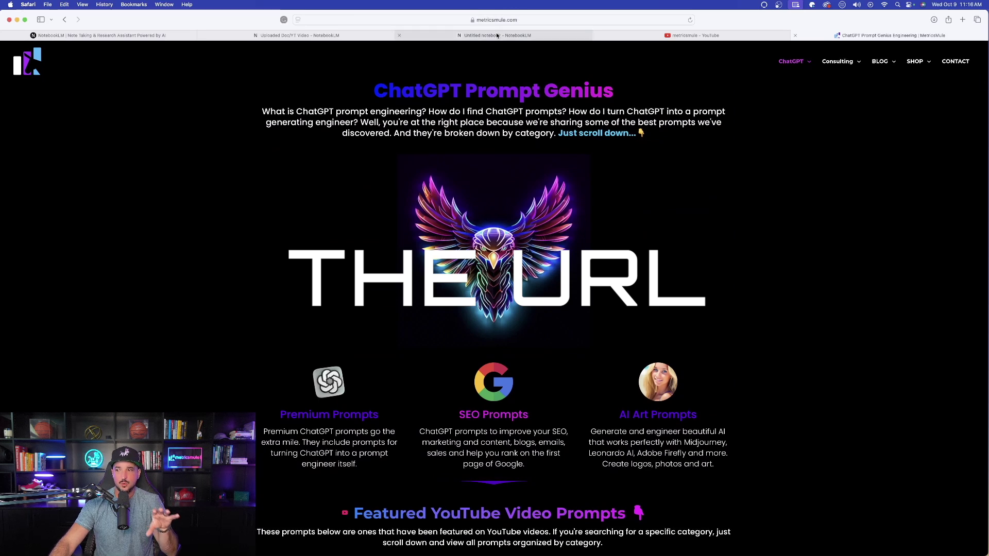
pyautogui.moveTo(497, 35)
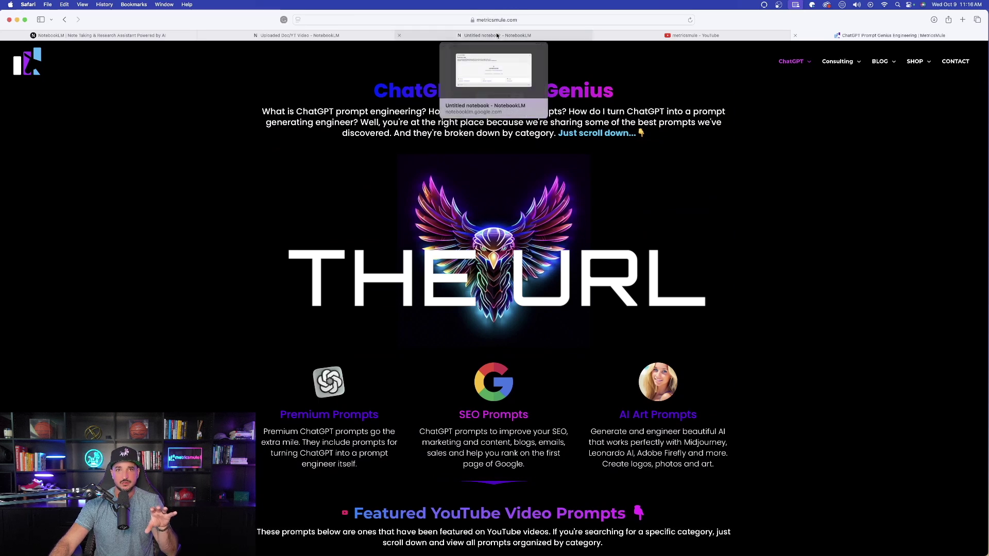
pyautogui.click(441, 37)
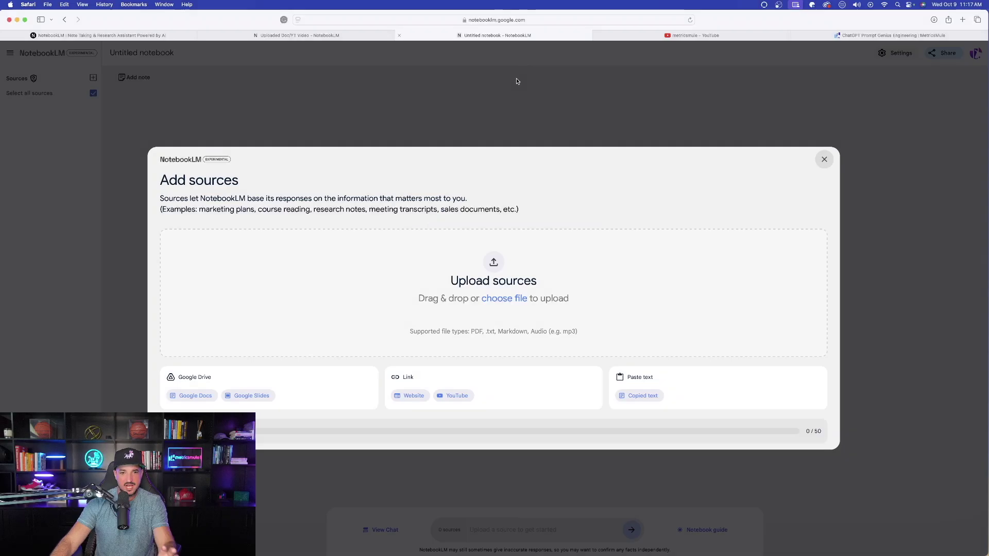
# Add the copied Struggling With Prompts YouTube link as the Untitled notebook's source.
pyautogui.click(689, 35)
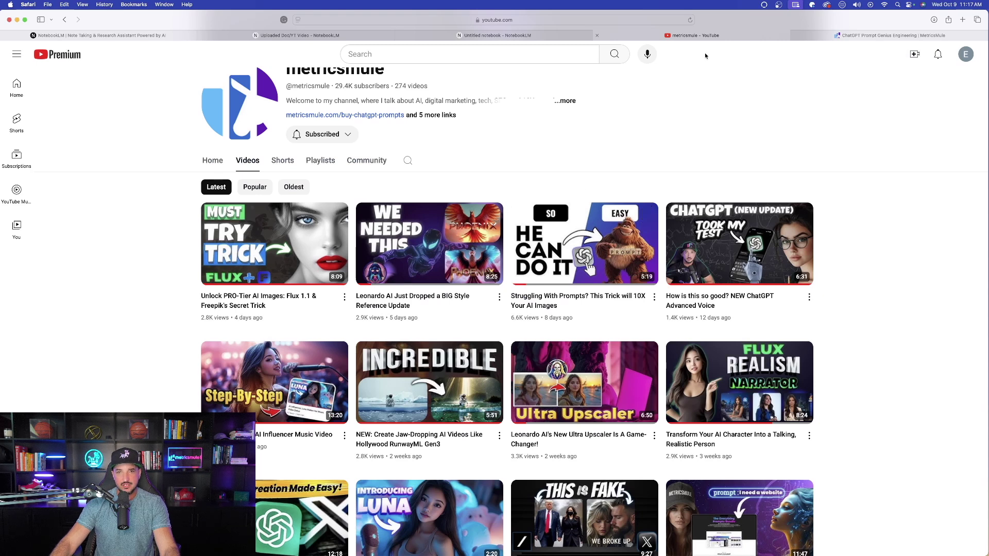
pyautogui.click(478, 36)
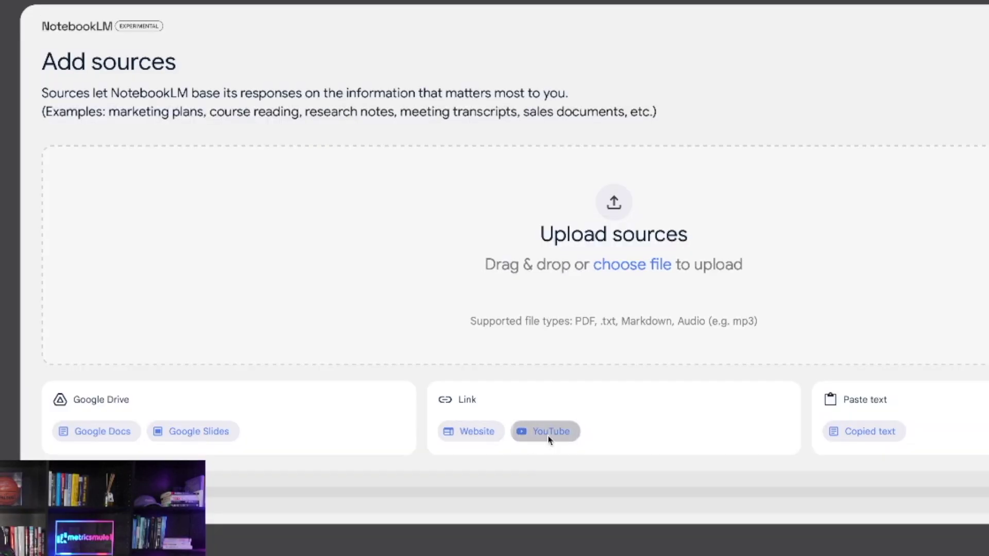
pyautogui.click(454, 396)
pyautogui.click(175, 184)
pyautogui.write('https://youtu.be/o9nU1i-8qtk?si=1DOy7D00TuspZ44b')
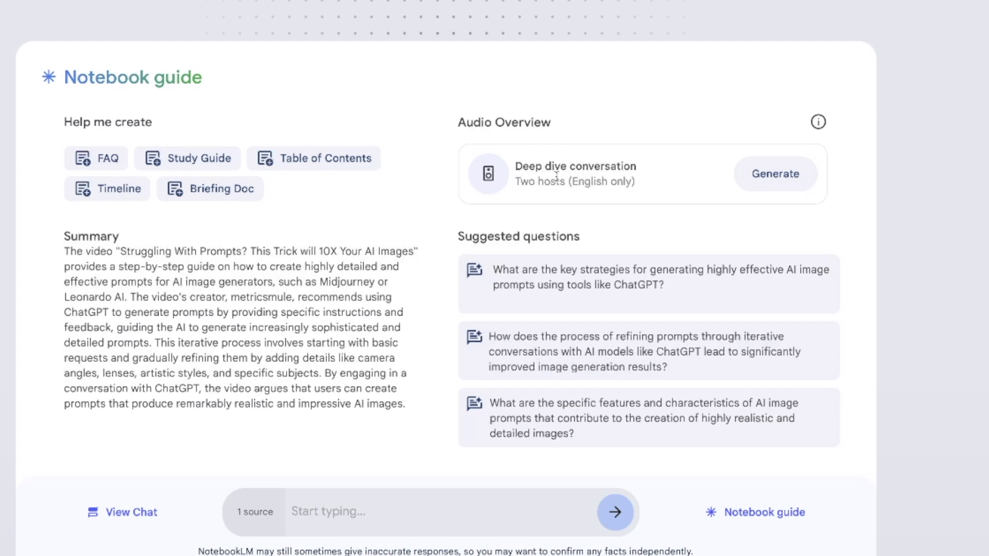
# Generate the Audio Overview deep dive and send the suggested question about AI image prompts.
pyautogui.click(777, 173)
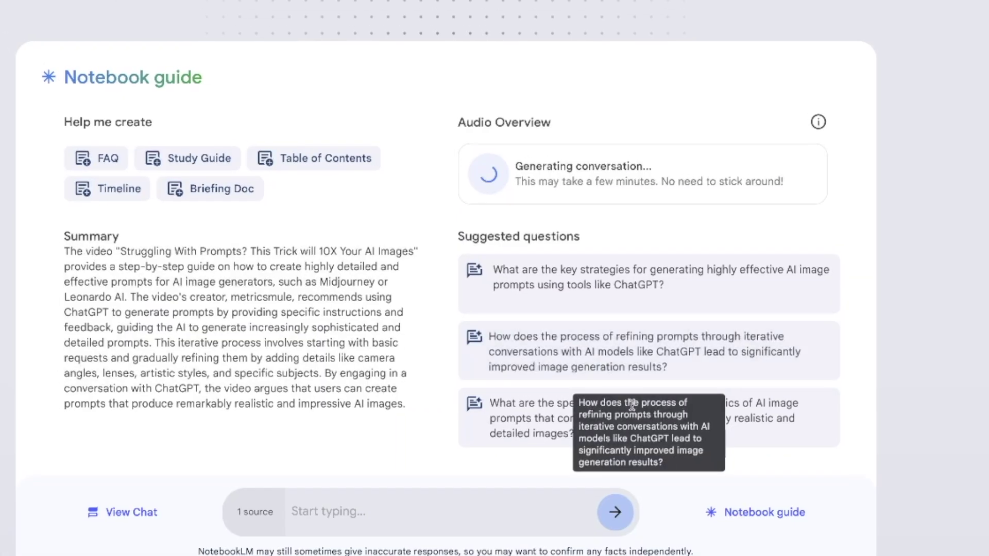
pyautogui.click(520, 407)
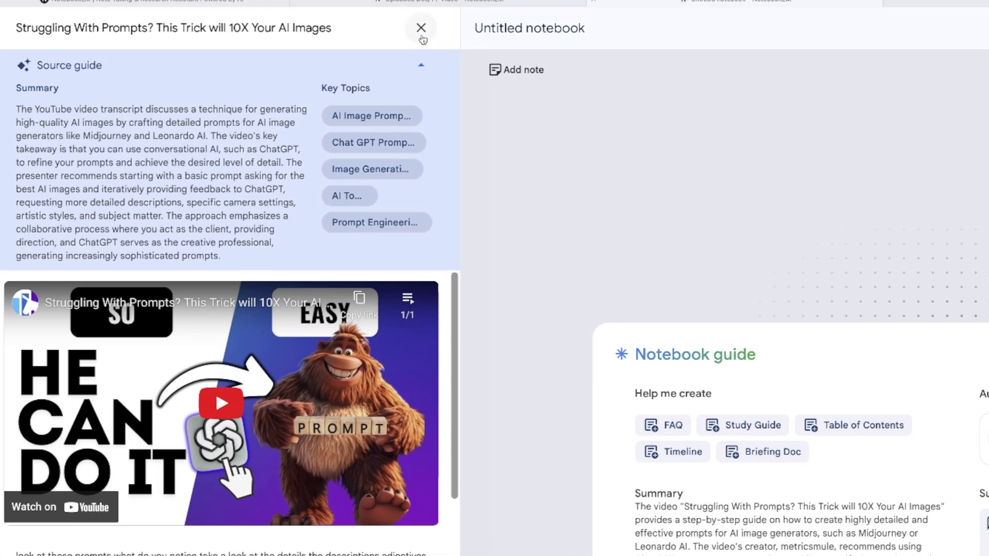
# Reopen the Struggling With Prompts source guide, scroll its transcript, then bring back the Notebook guide.
pyautogui.click(422, 34)
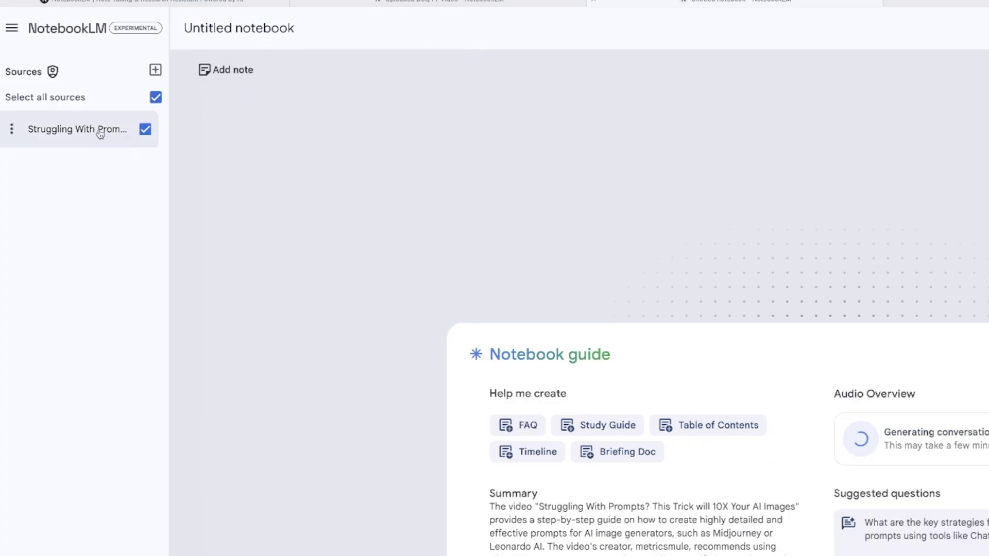
pyautogui.click(79, 133)
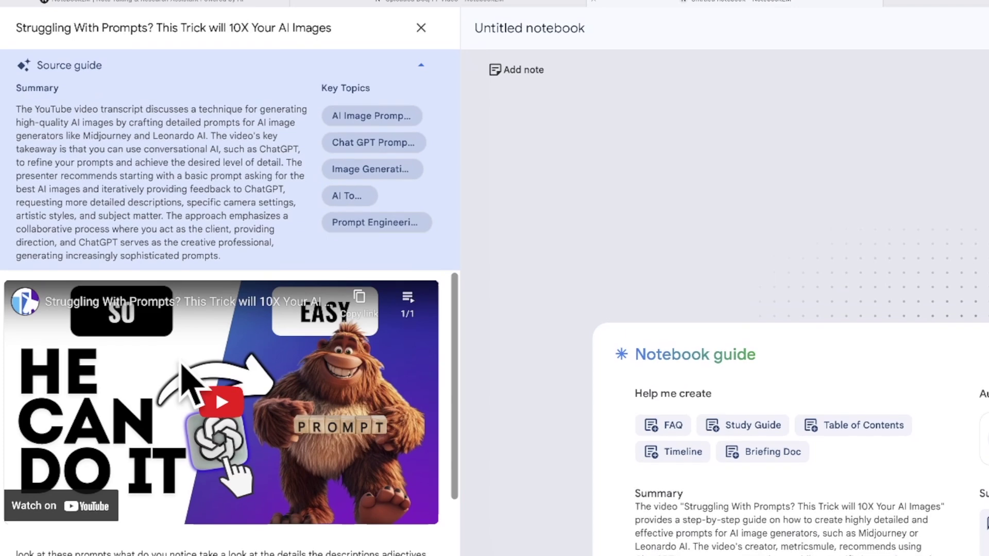
pyautogui.scroll(-10, 203, 441)
pyautogui.scroll(10, 231, 501)
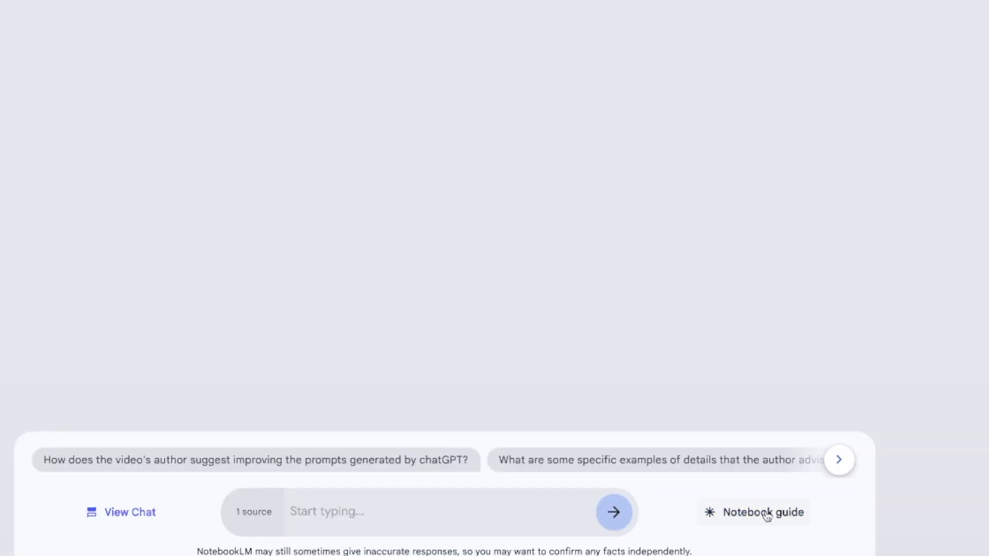
pyautogui.click(767, 517)
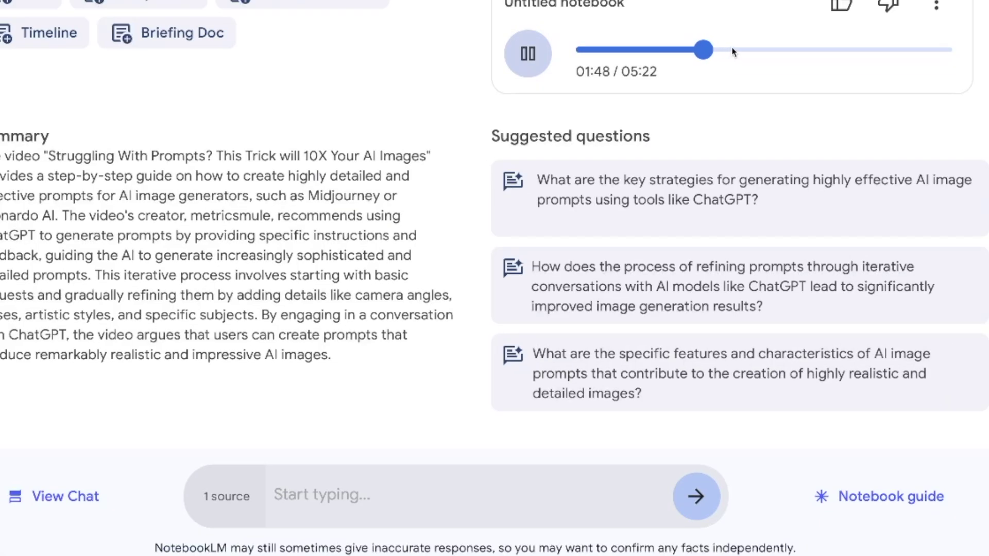
# Jump the Audio Overview playback ahead to about 02:15 of its 05:22 length.
pyautogui.click(733, 50)
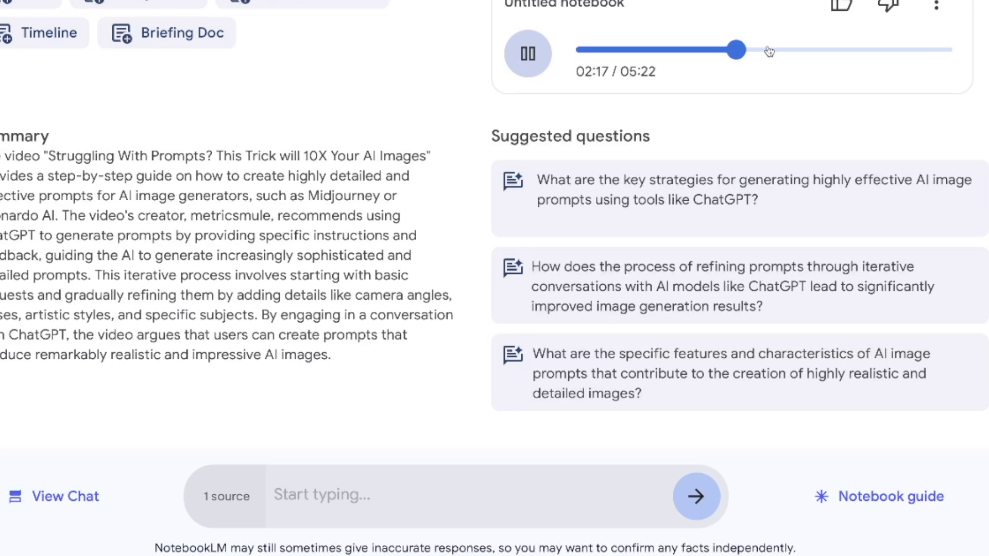